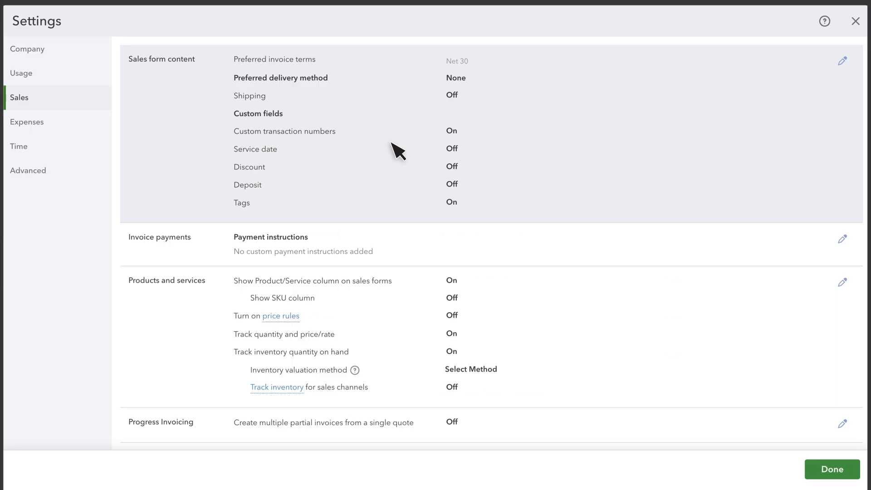
Turn on Shipping in the sales form content, check the invoice terms and delivery method options, and save the section
click(399, 151)
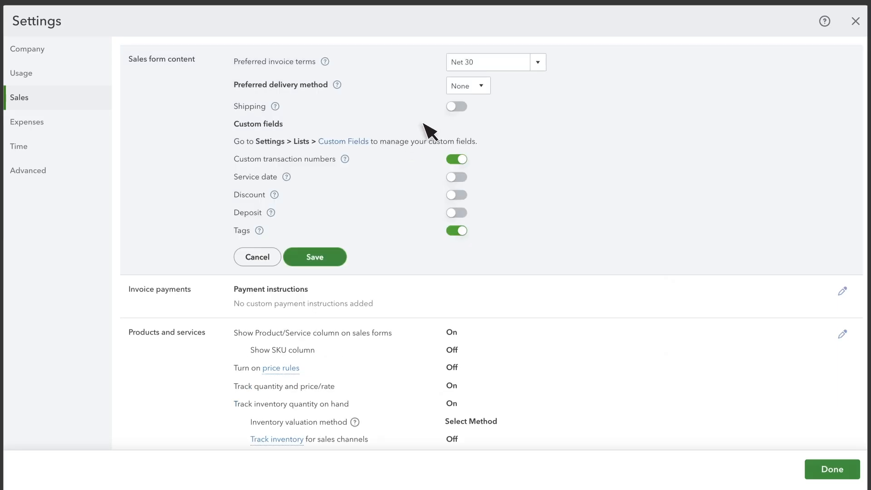
click(453, 107)
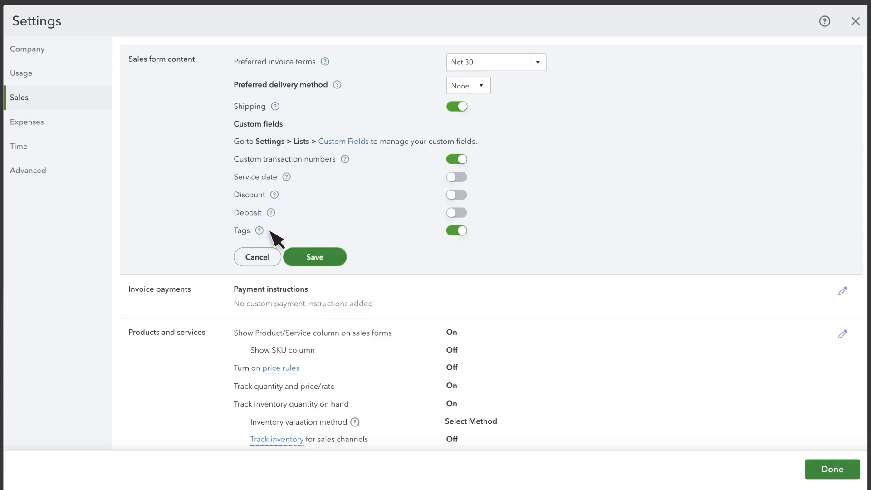
click(539, 61)
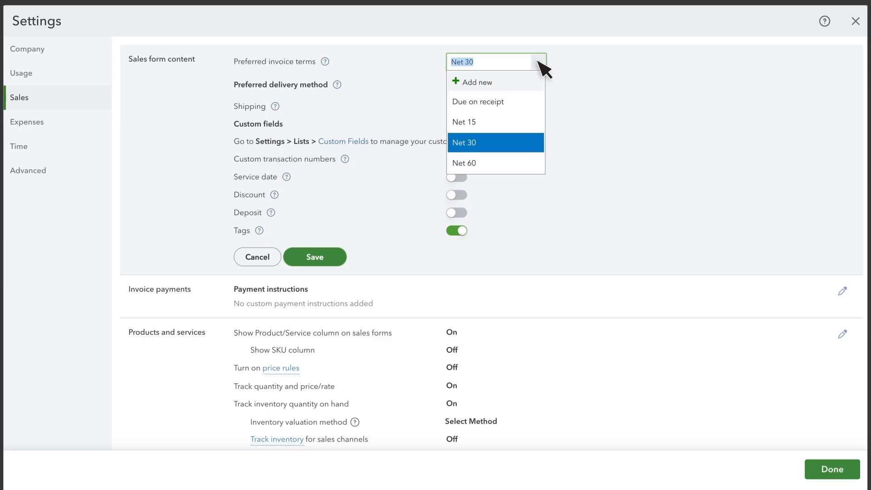
click(539, 62)
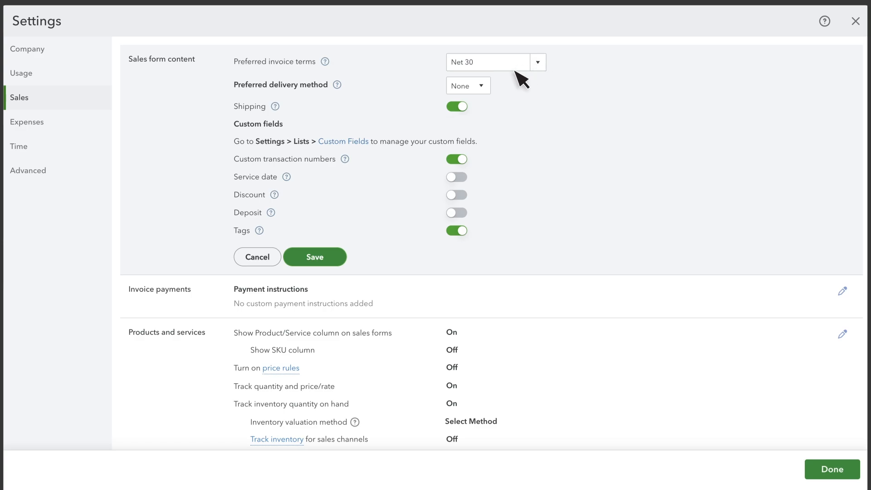
click(481, 85)
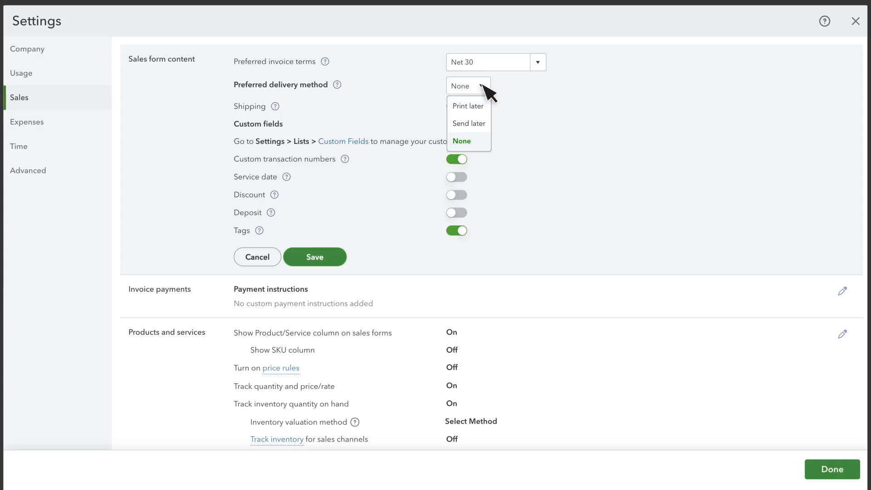
click(482, 86)
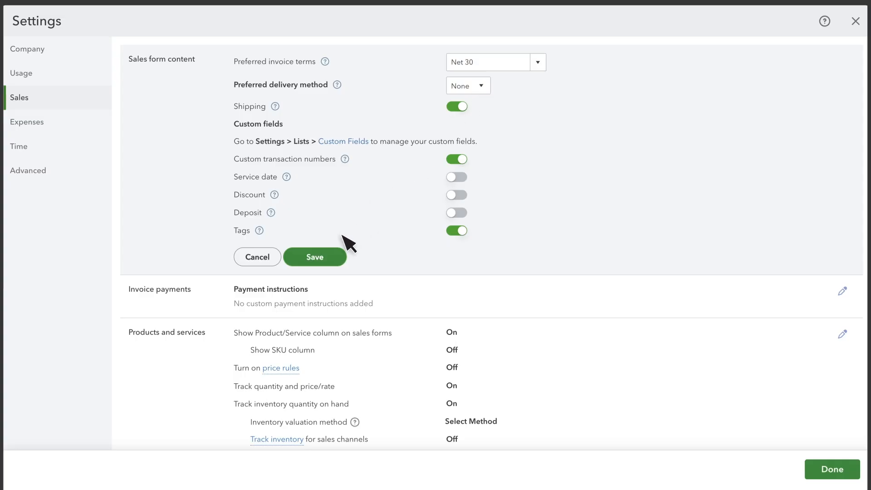
click(316, 257)
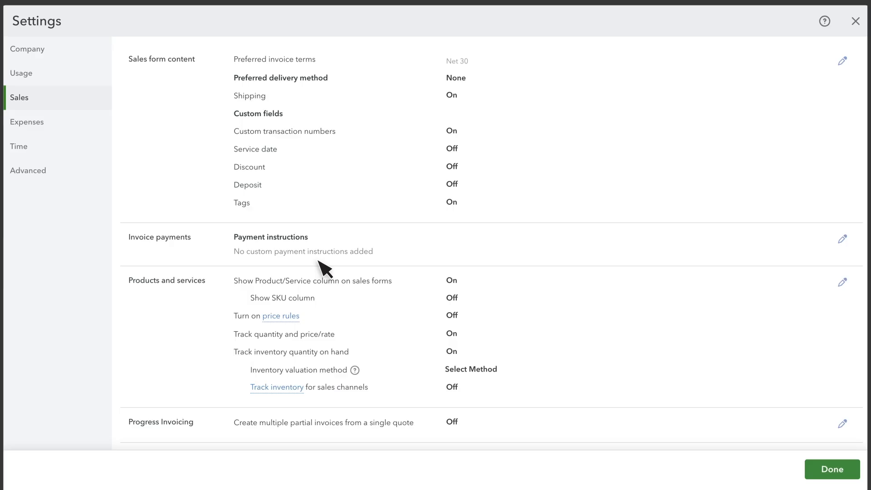
Save the invoice payments section with blank payment instructions, and turn on and save Show SKU column for products and services
click(307, 250)
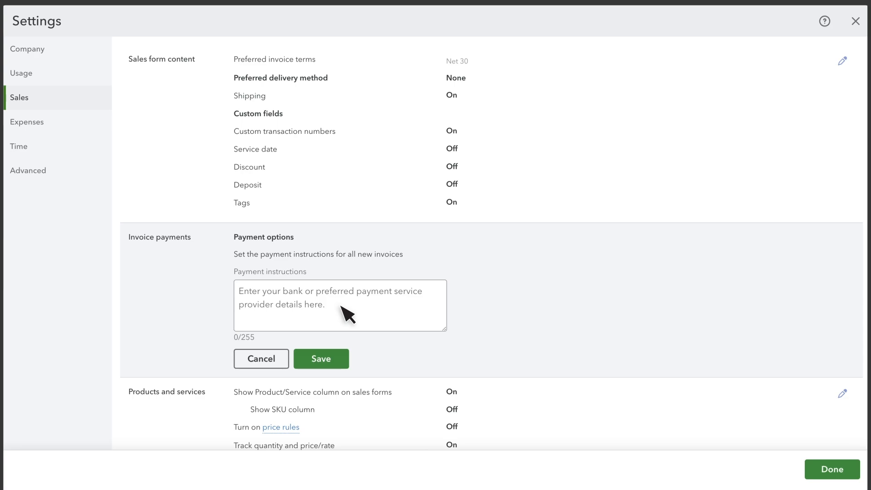
click(334, 363)
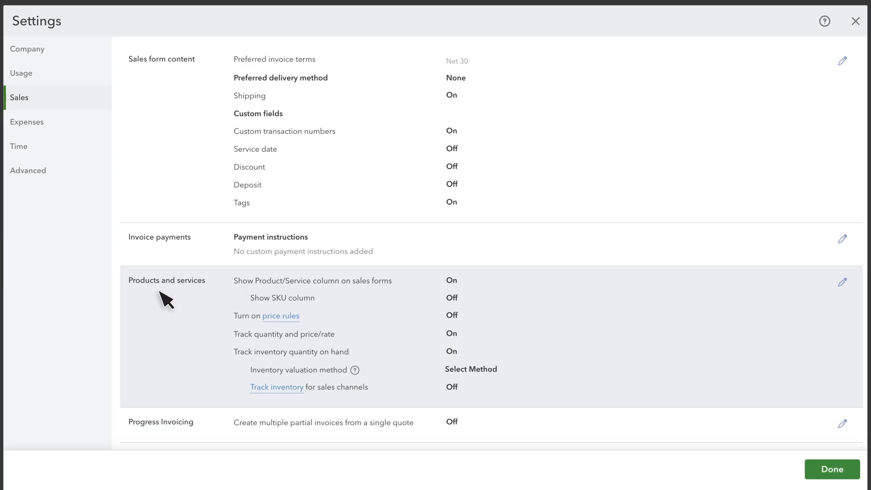
click(161, 294)
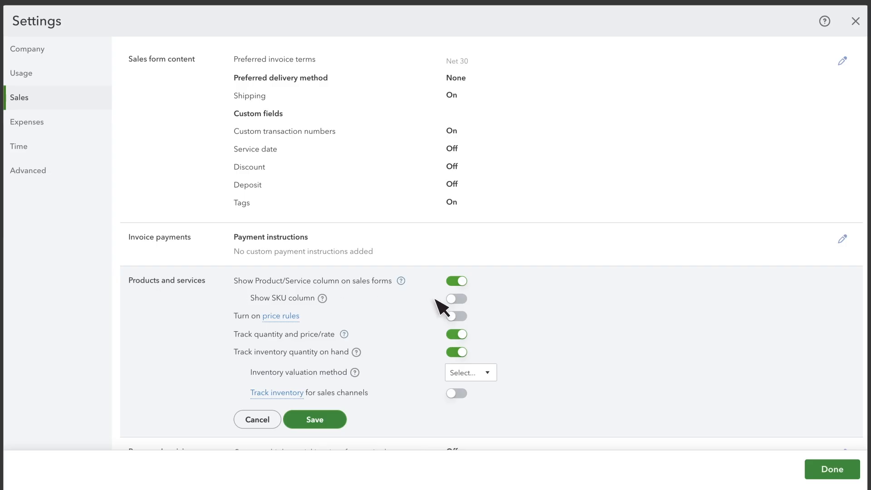
click(453, 299)
click(322, 420)
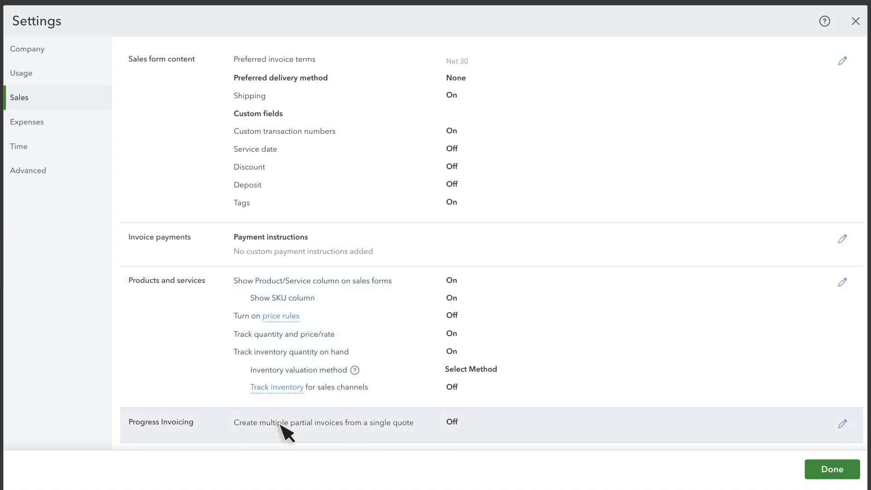
Turn on Progress Invoicing so multiple partial invoices can be created from a single quote, and save
click(197, 430)
scroll(197, 430, down, 7)
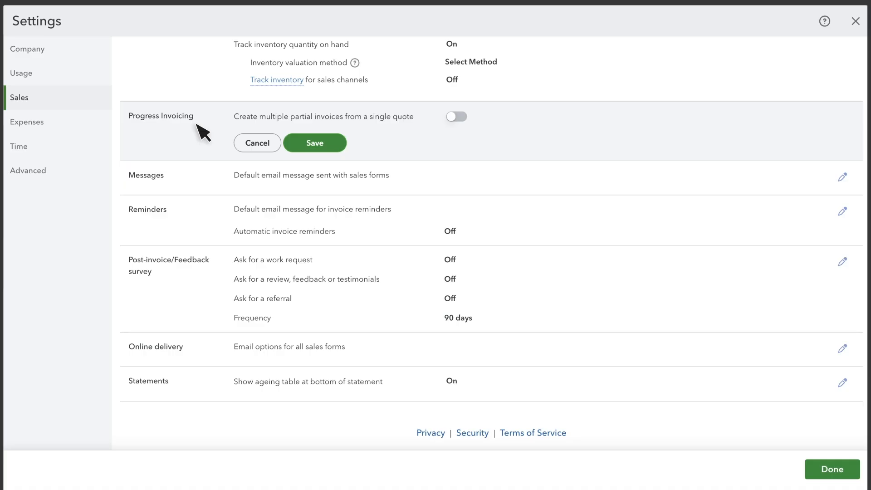
click(454, 118)
click(318, 144)
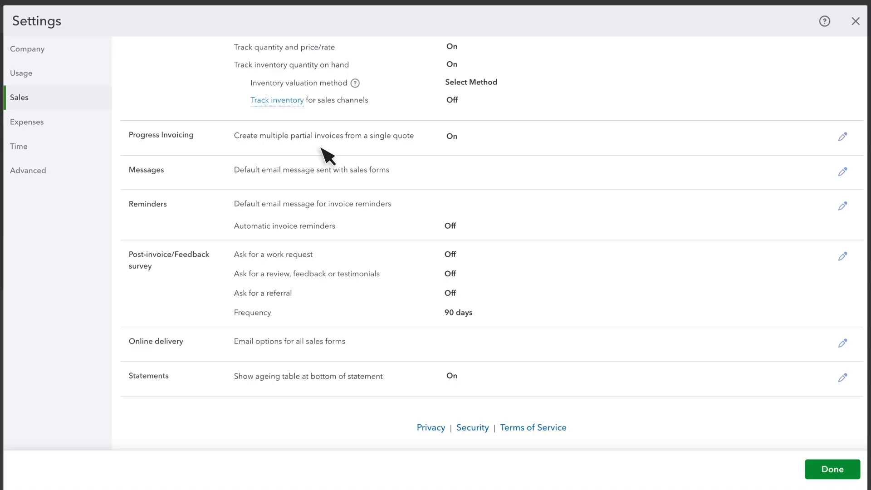
Enable emailing a copy of invoices to the company in the Messages settings, check the second sales form options, and save
click(164, 180)
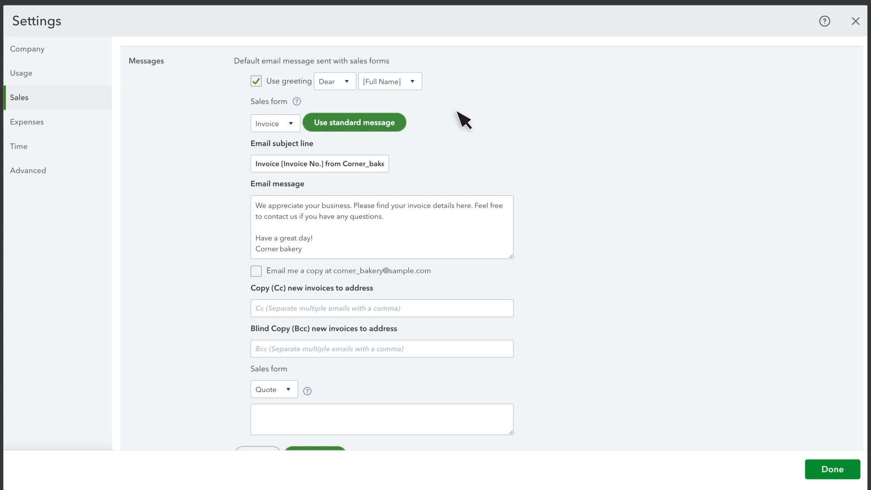
click(256, 271)
scroll(273, 309, down, 1)
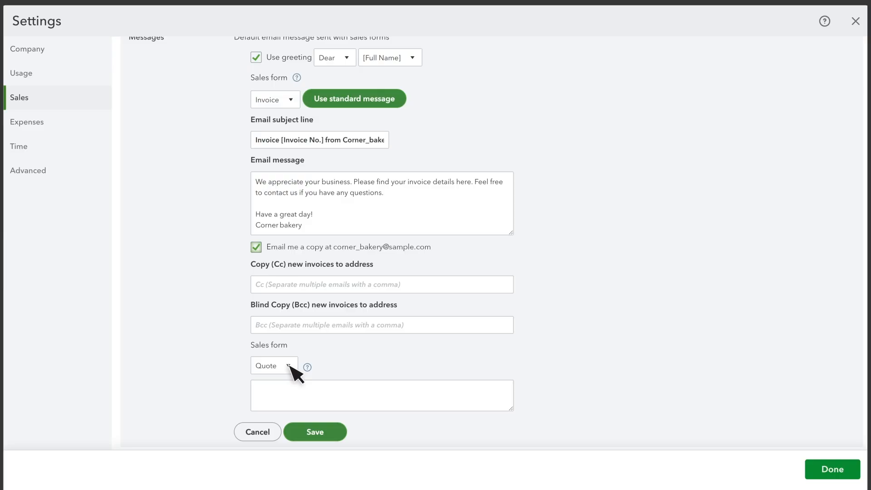
click(288, 366)
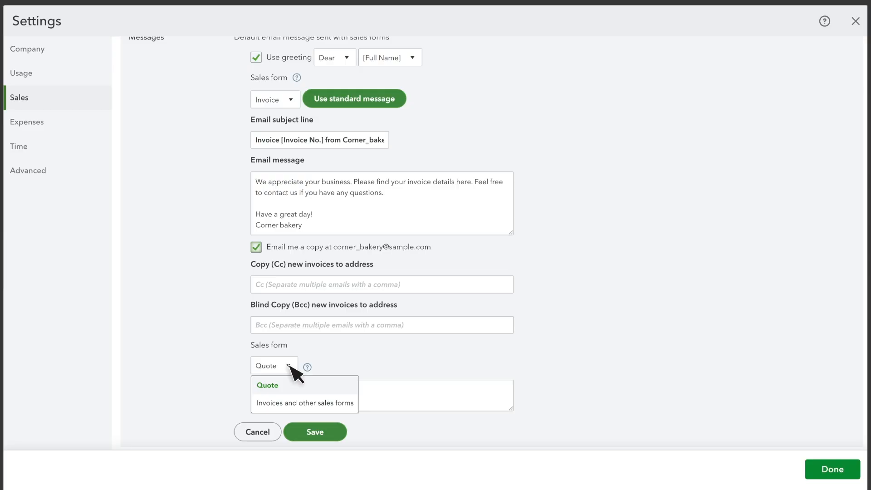
click(289, 367)
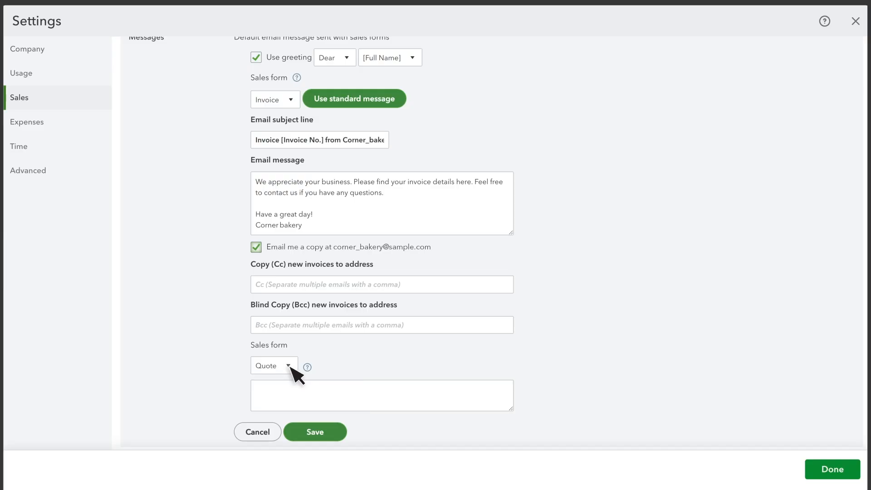
click(324, 433)
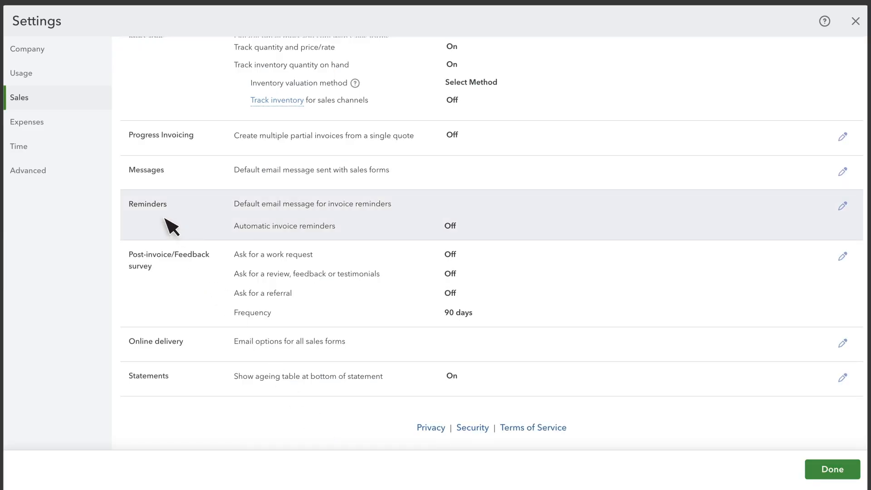
Turn on automatic invoice reminders, enable Reminder 1 for 5 days before the due date, and save
click(171, 226)
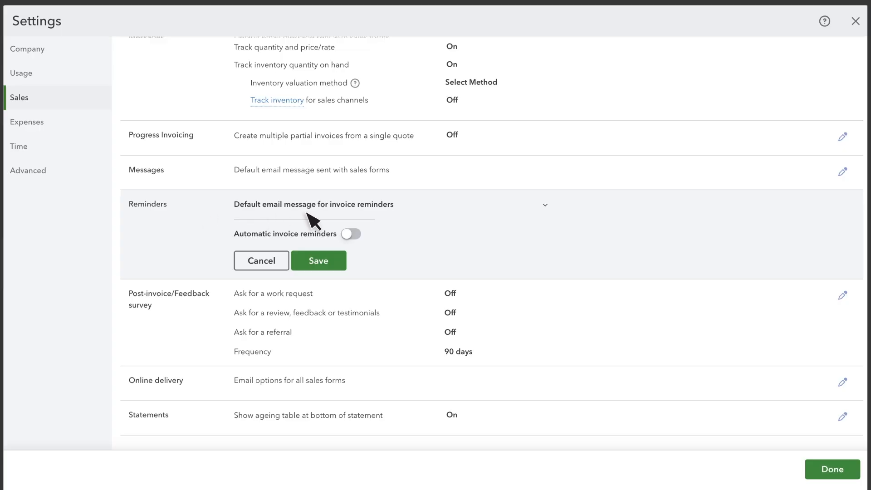
click(350, 235)
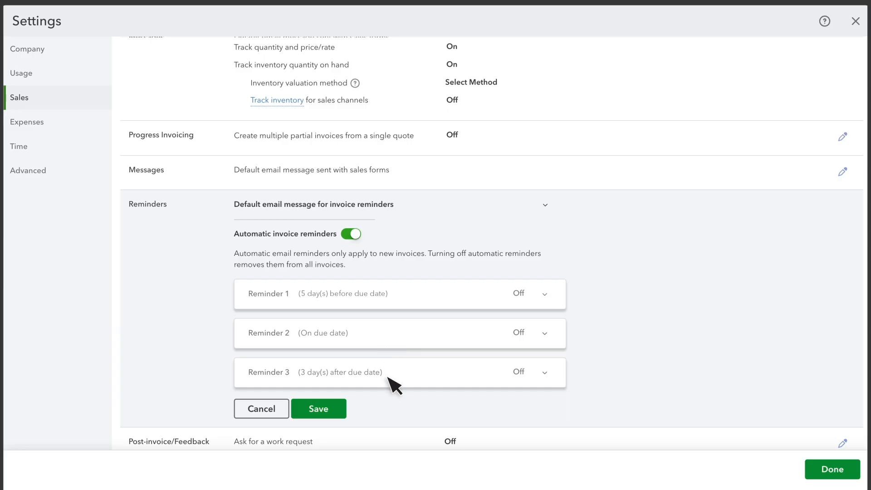
click(545, 295)
click(303, 146)
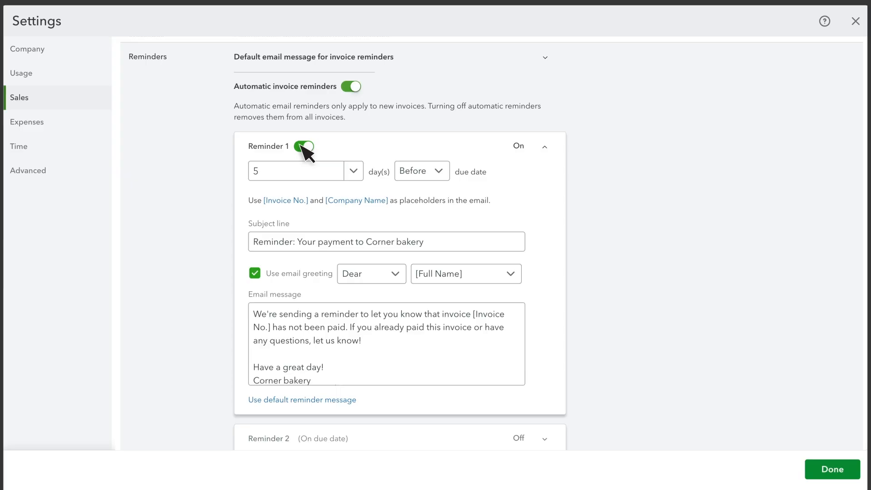
scroll(307, 202, down, 2)
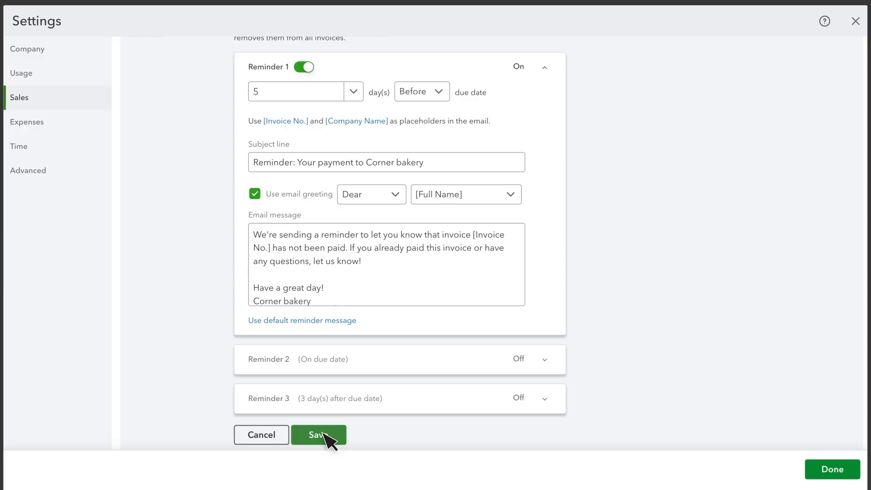
click(328, 439)
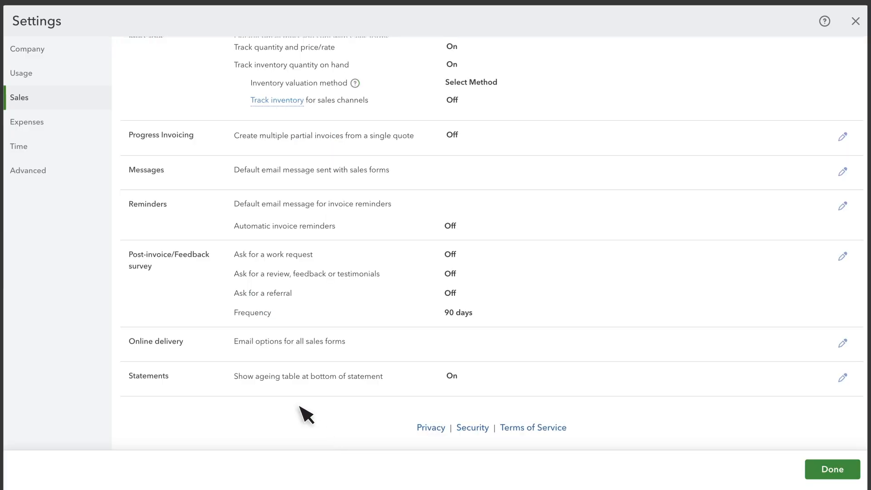
Open the Post-invoice/Feedback survey settings and examine the available survey frequency options
click(177, 264)
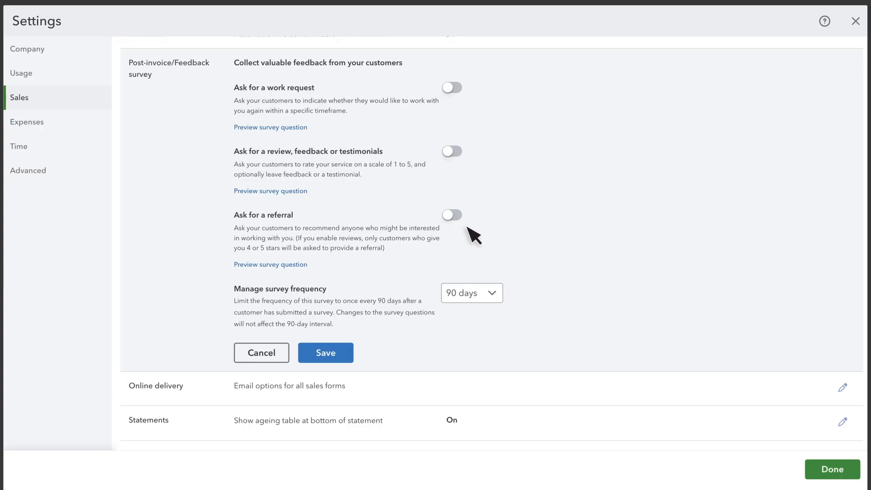
click(494, 295)
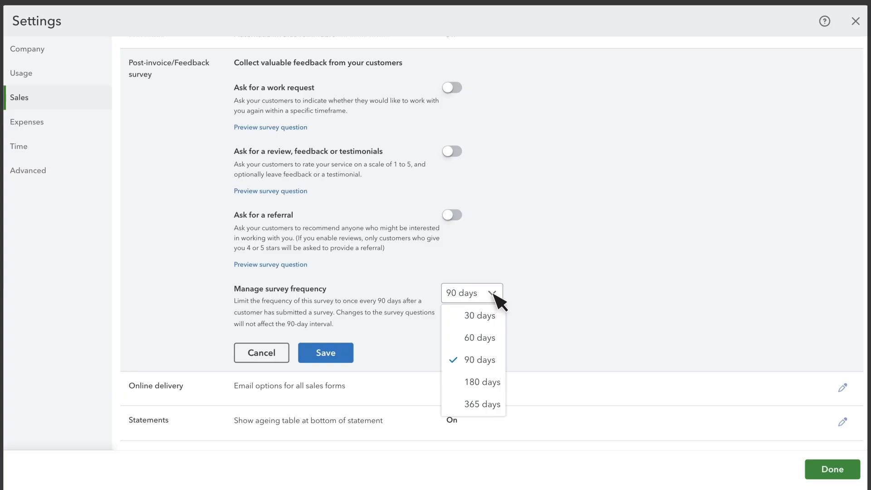
click(494, 294)
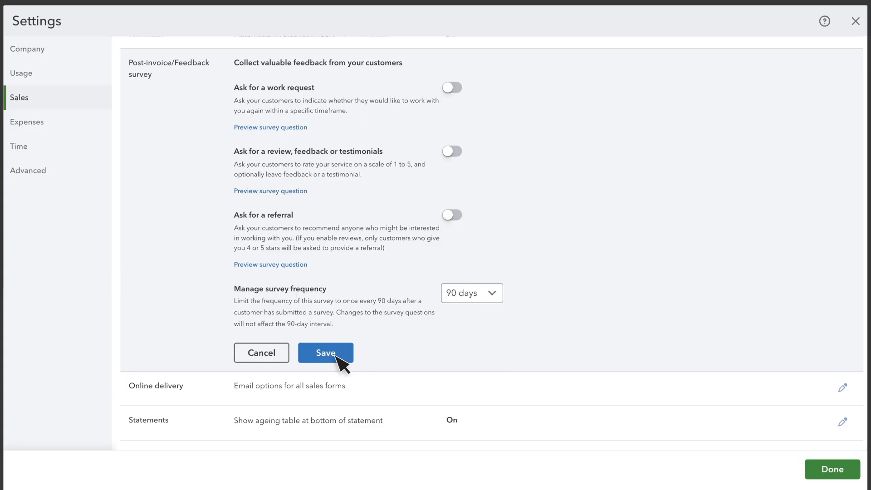
Open the Online delivery settings and examine the email format options for sales forms and invoices
click(195, 396)
scroll(222, 391, down, 1)
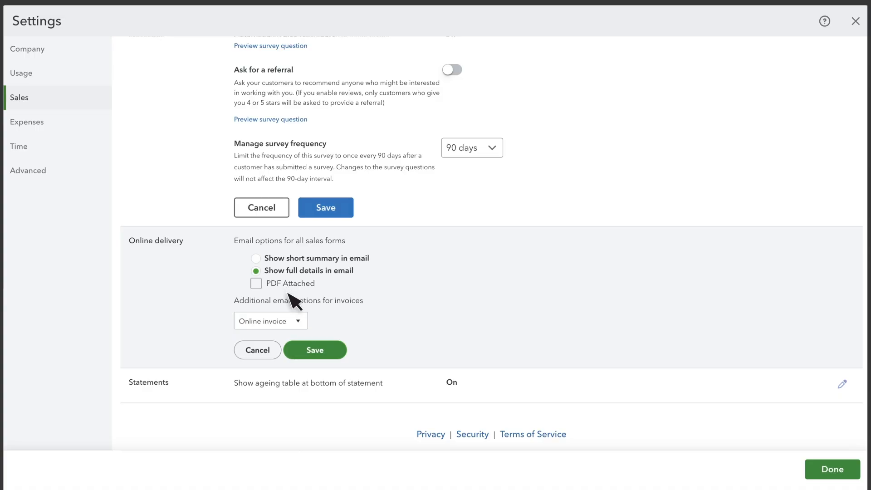
click(299, 322)
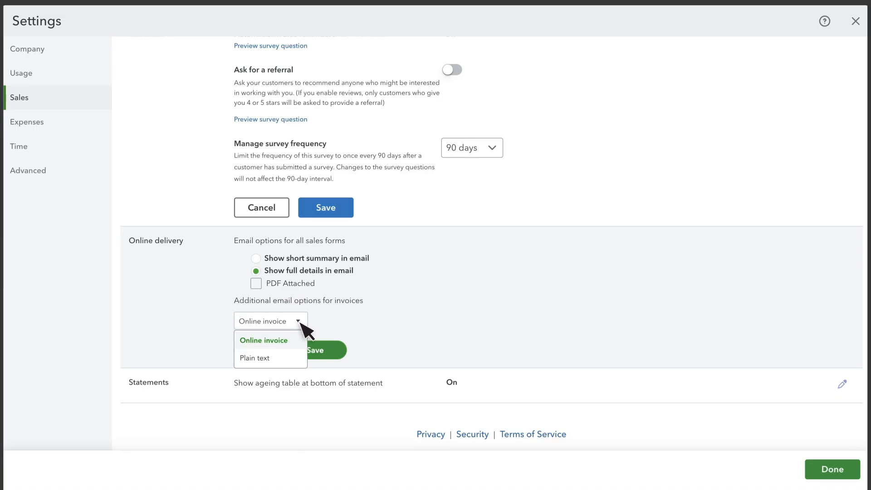
click(301, 322)
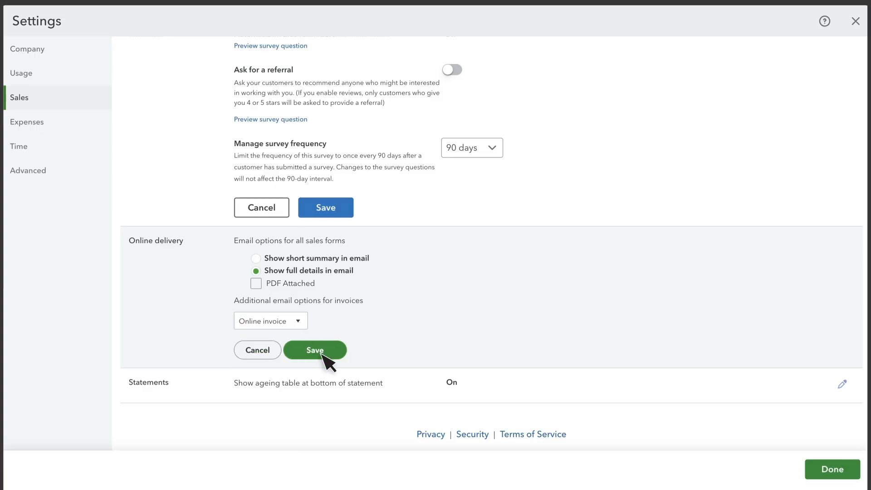
Open the Statements settings for editing
click(175, 389)
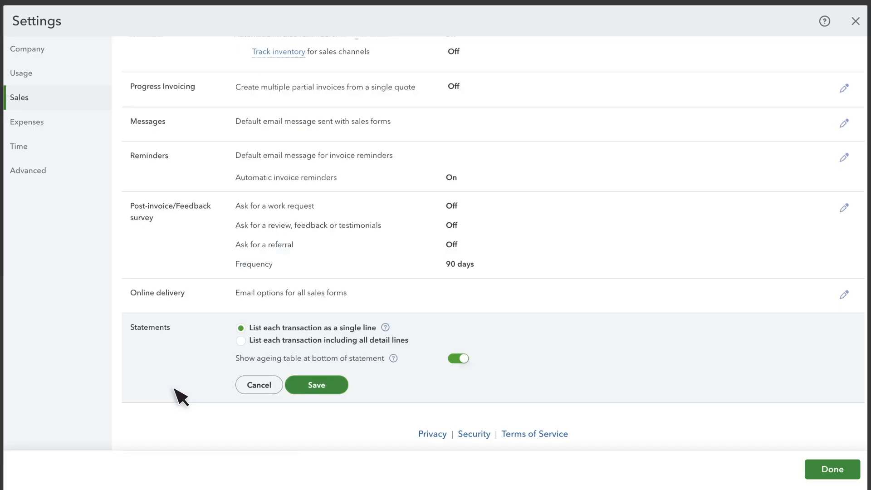